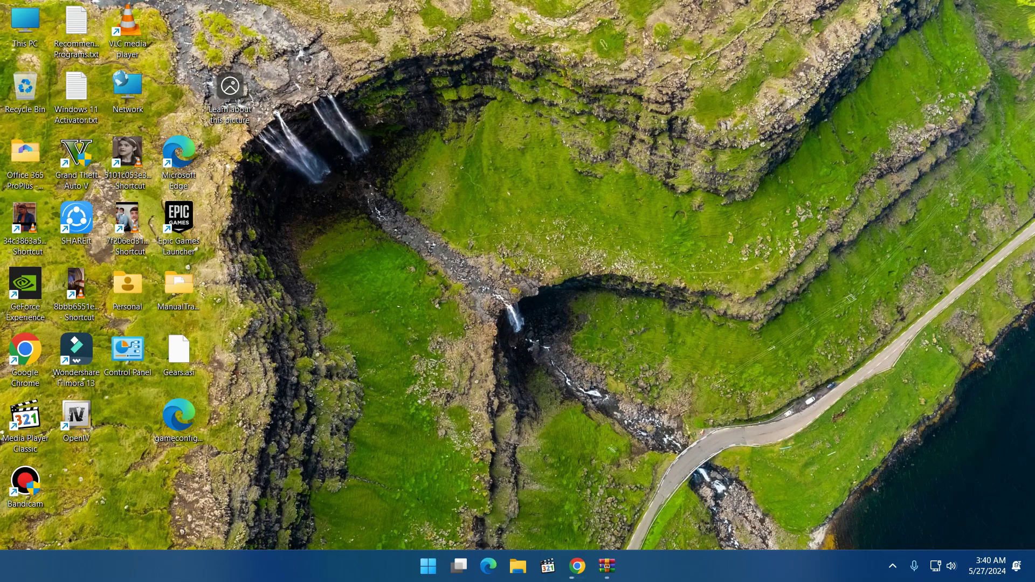
pyautogui.rightClick(581, 207)
pyautogui.rightClick(603, 265)
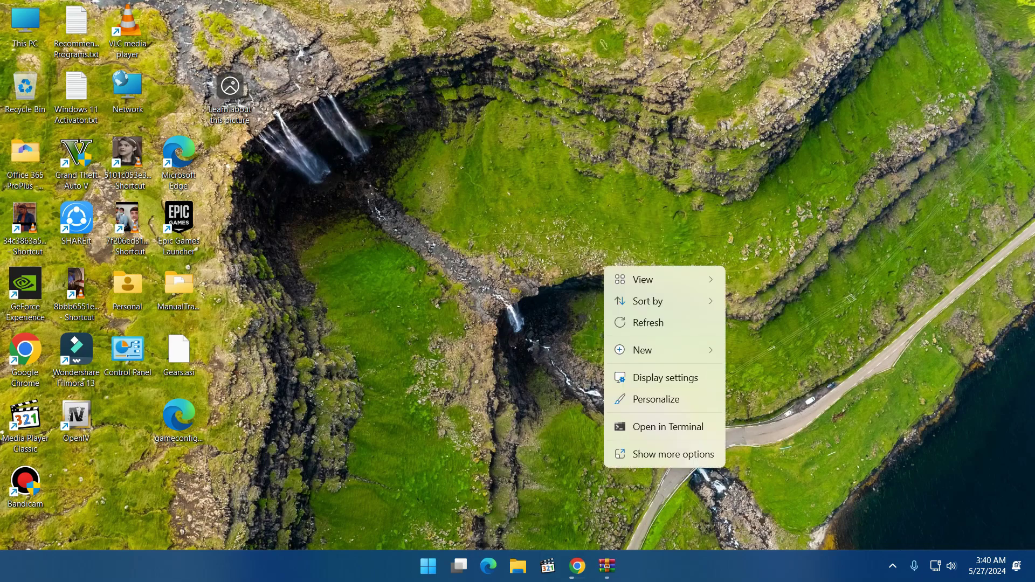
pyautogui.click(647, 322)
pyautogui.rightClick(645, 157)
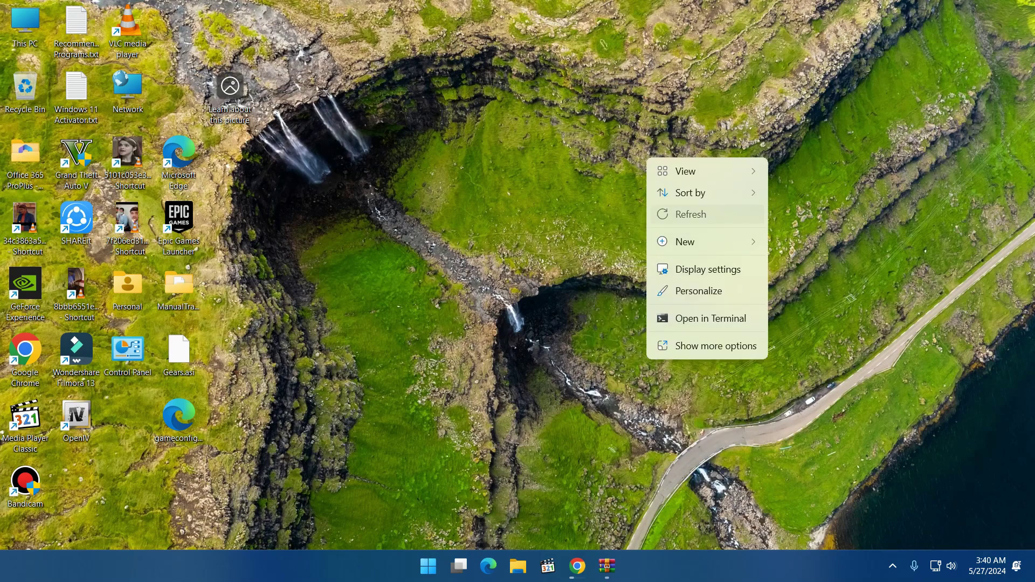
pyautogui.click(657, 214)
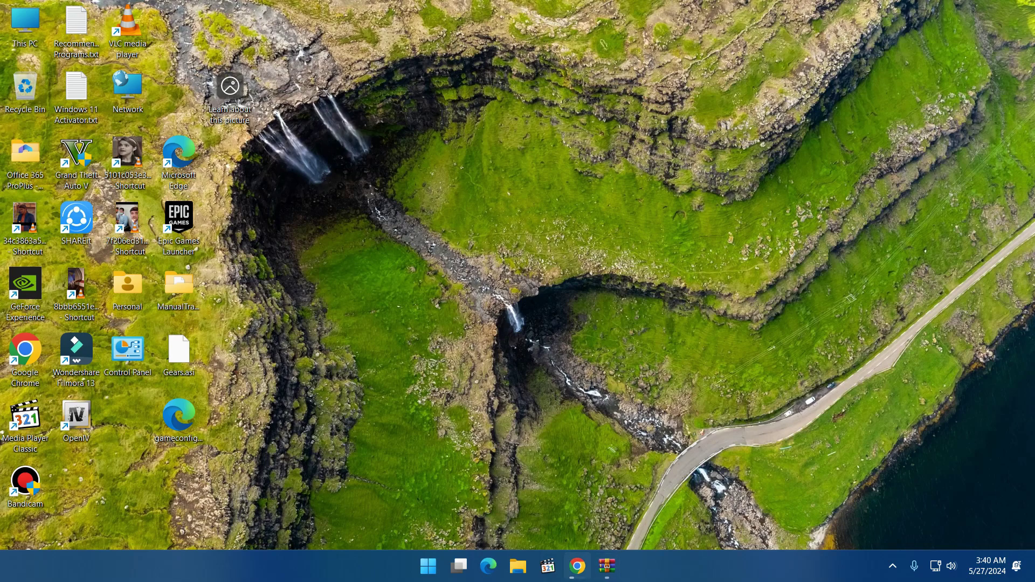
# Download FRANKLIN HOUSE UPGRADE.rar from its Google Drive page in Chrome and bring up the archive in WinRAR
pyautogui.click(576, 566)
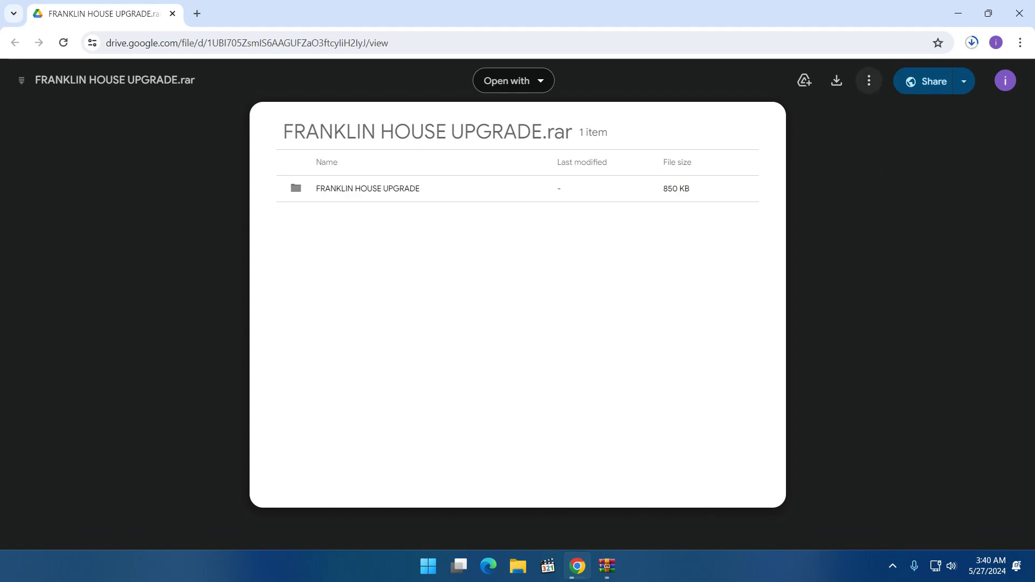
pyautogui.click(836, 80)
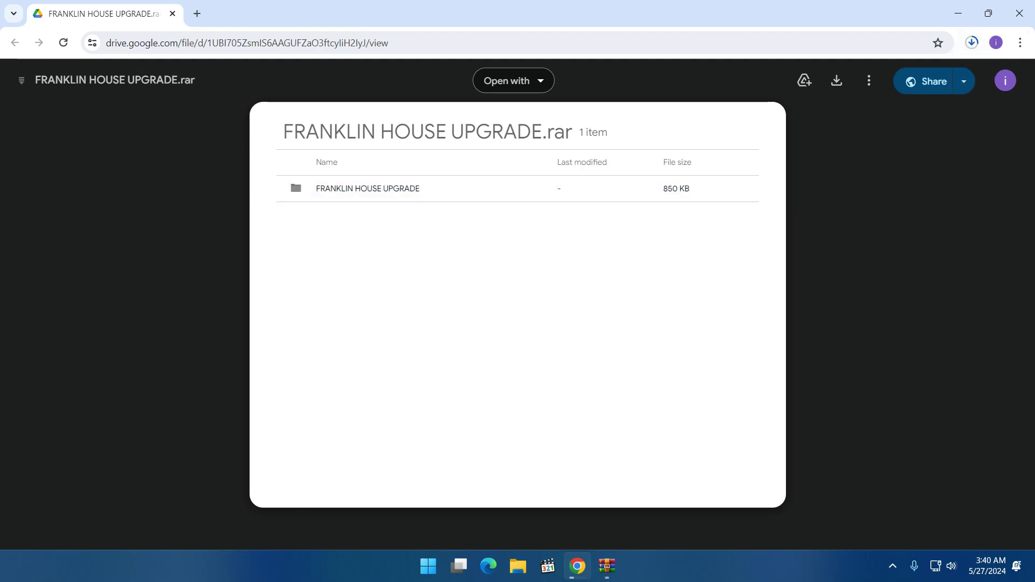
pyautogui.click(958, 13)
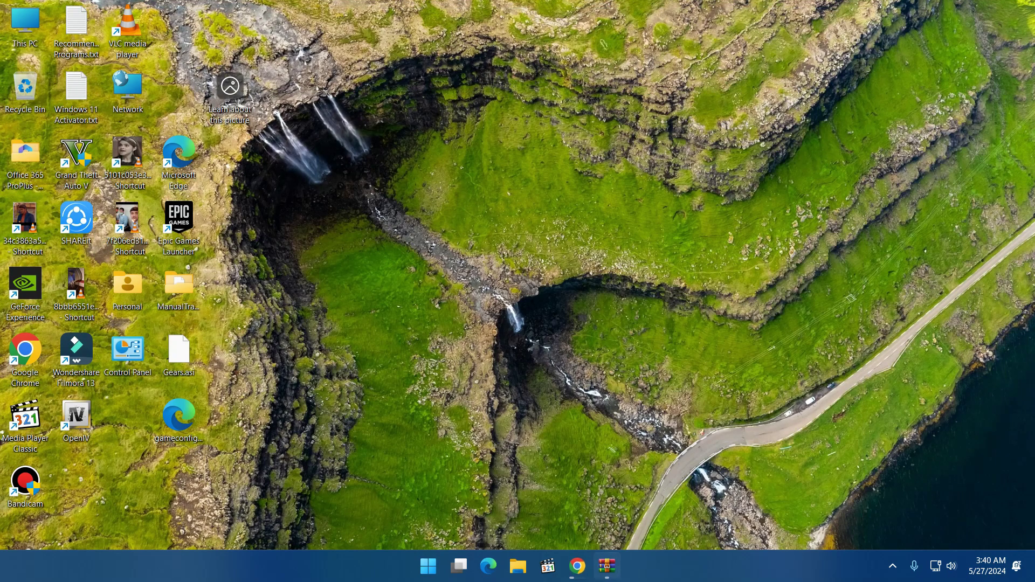
pyautogui.click(607, 566)
pyautogui.moveTo(529, 152); pyautogui.dragTo(564, 127)
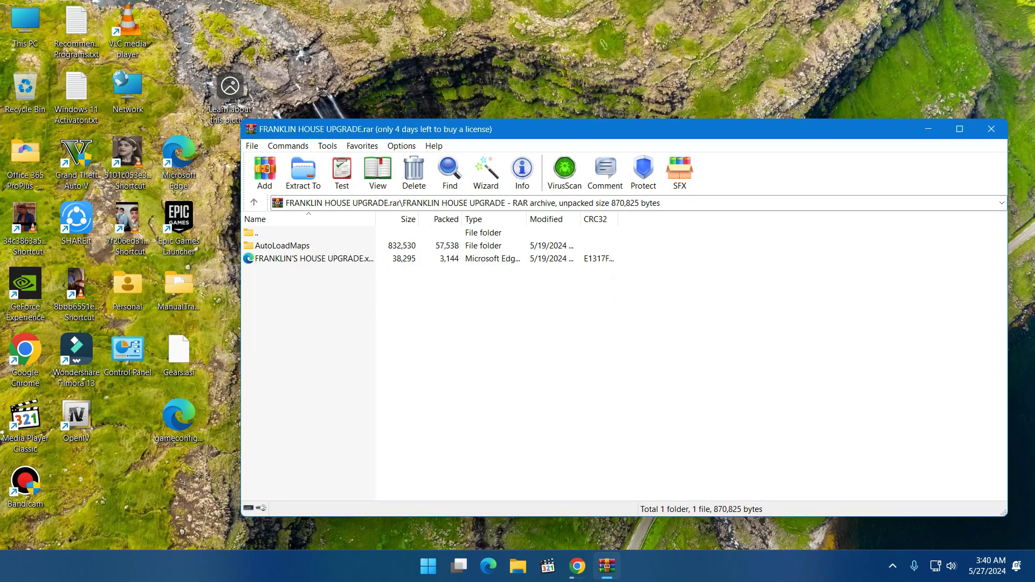
# Search for winrar in a new Chrome tab, view the WinRAR download site, and return to the archive
pyautogui.click(577, 566)
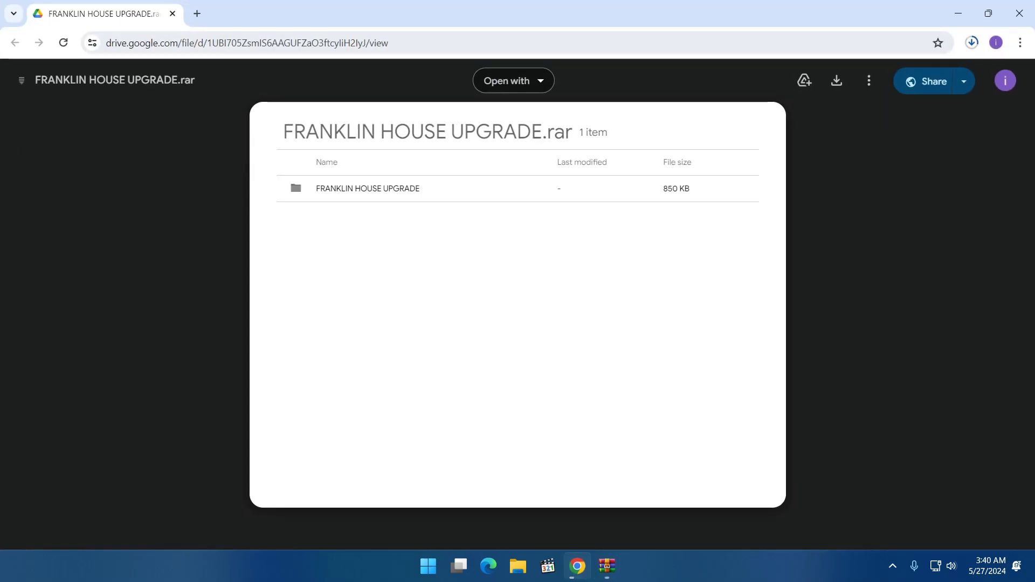
pyautogui.hotkey('ctrl', 't')
pyautogui.write('win')
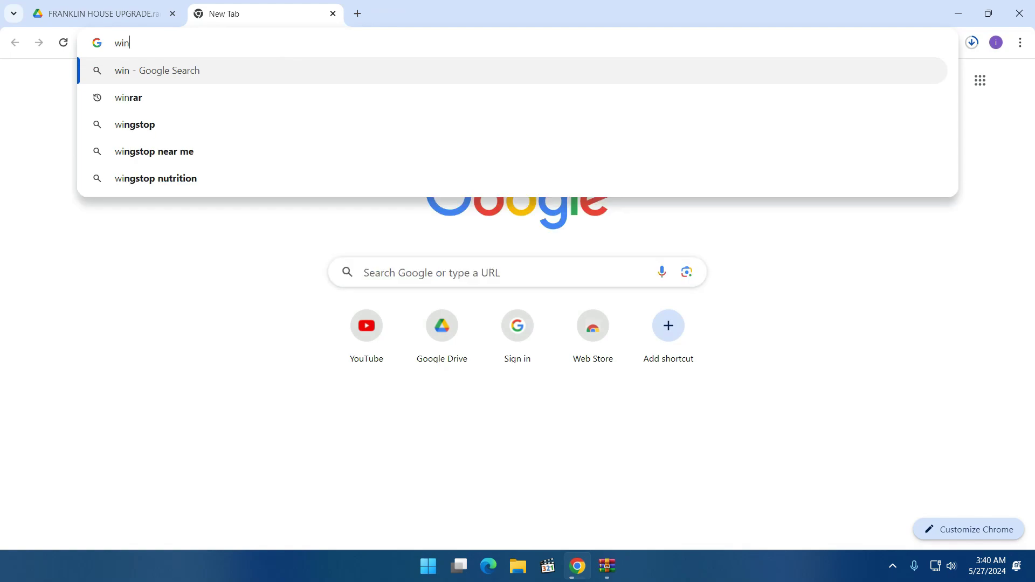
pyautogui.write('rar')
pyautogui.press('Return')
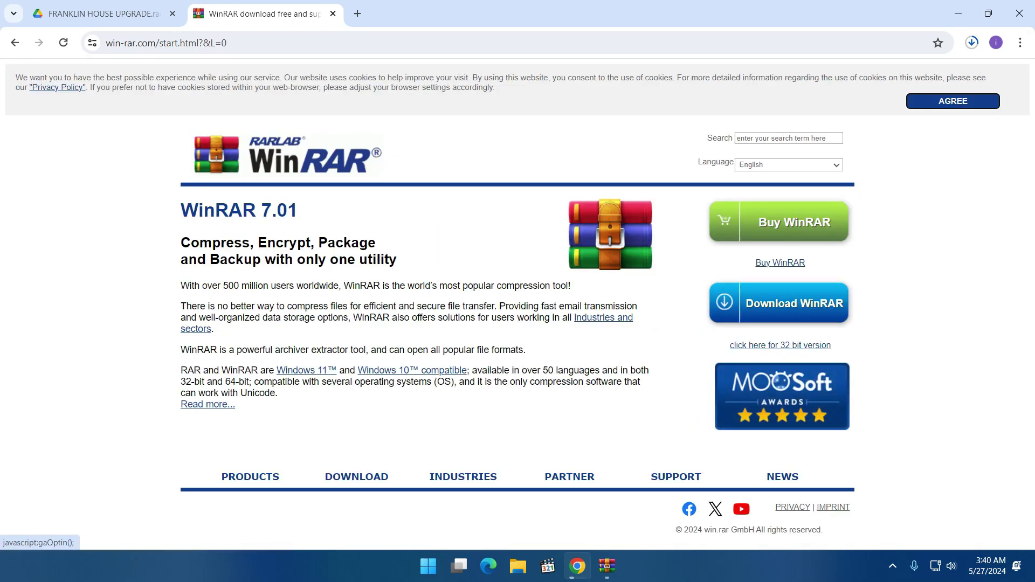
pyautogui.click(958, 13)
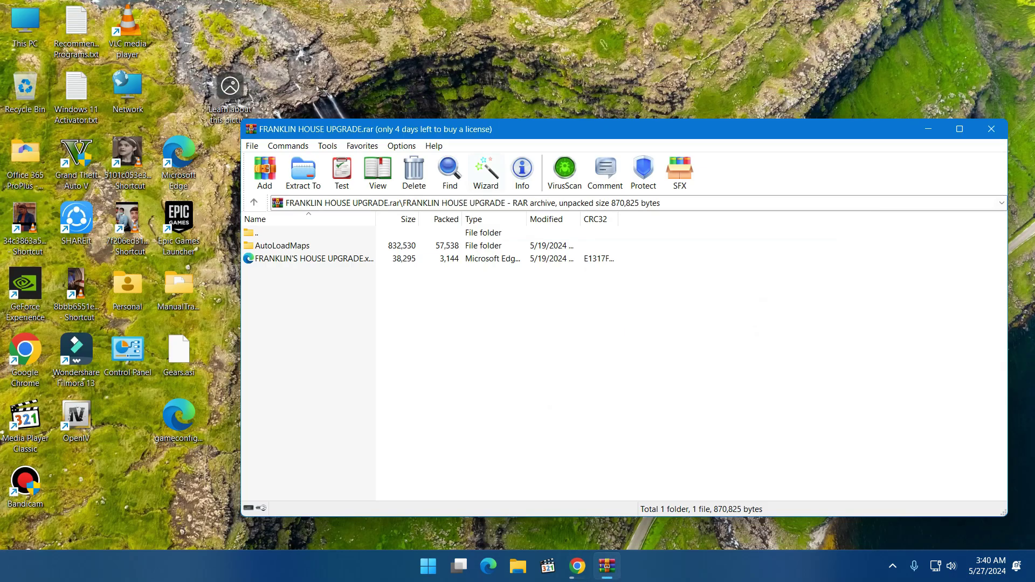
# Move the WinRAR window aside and widen its Name column to show the XML file's full name
pyautogui.rightClick(524, 45)
pyautogui.click(566, 101)
pyautogui.moveTo(539, 127); pyautogui.dragTo(769, 127)
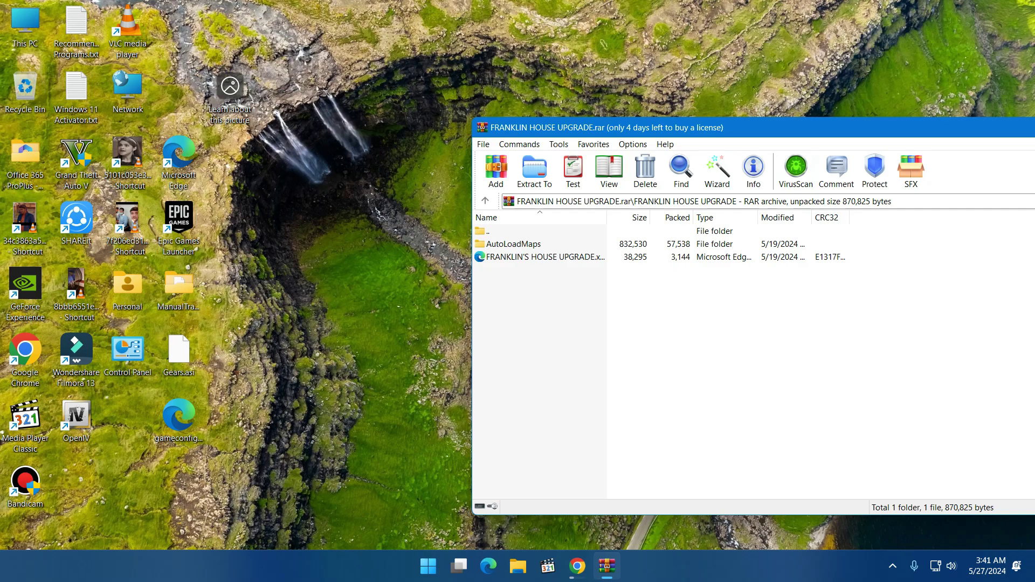
pyautogui.moveTo(762, 131); pyautogui.dragTo(837, 108)
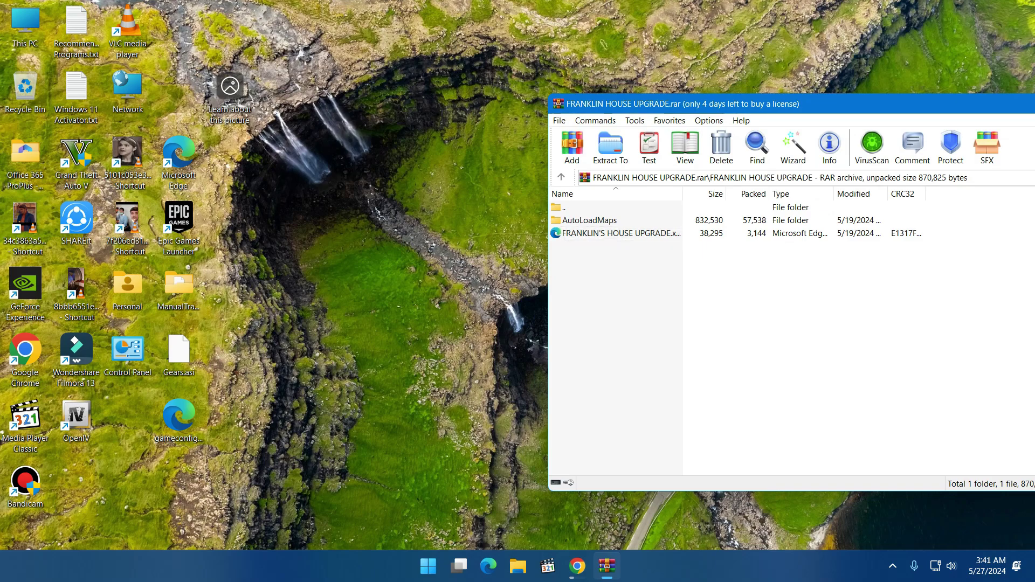
pyautogui.click(620, 233)
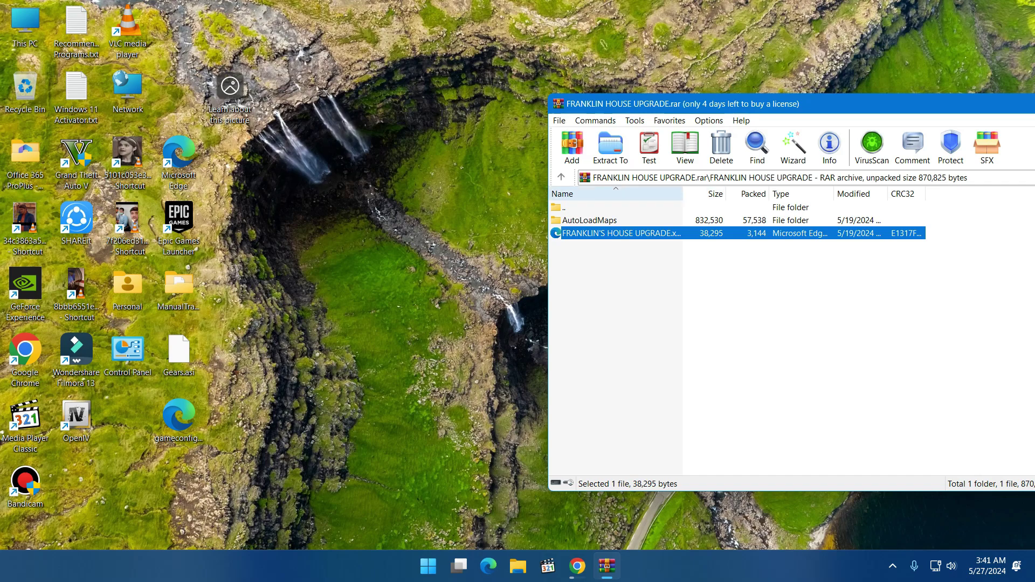
pyautogui.moveTo(682, 193); pyautogui.dragTo(715, 193)
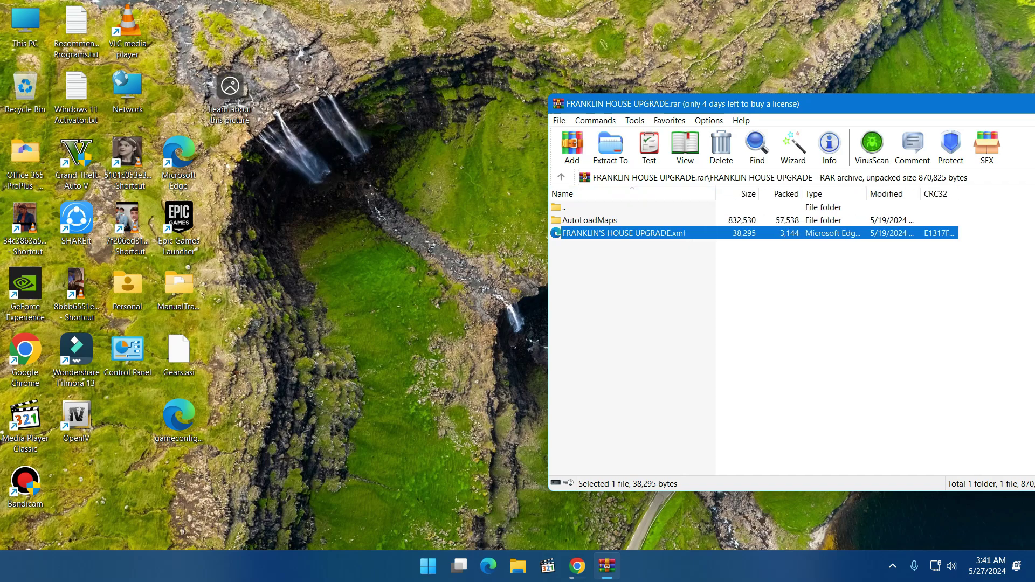
pyautogui.click(625, 269)
pyautogui.rightClick(452, 249)
pyautogui.click(495, 306)
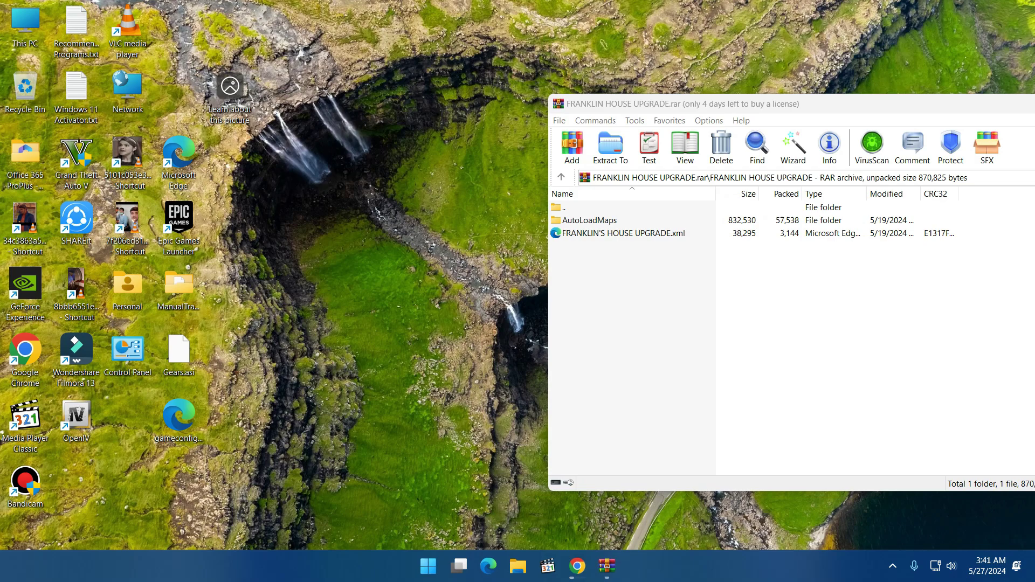
pyautogui.rightClick(478, 137)
pyautogui.click(521, 193)
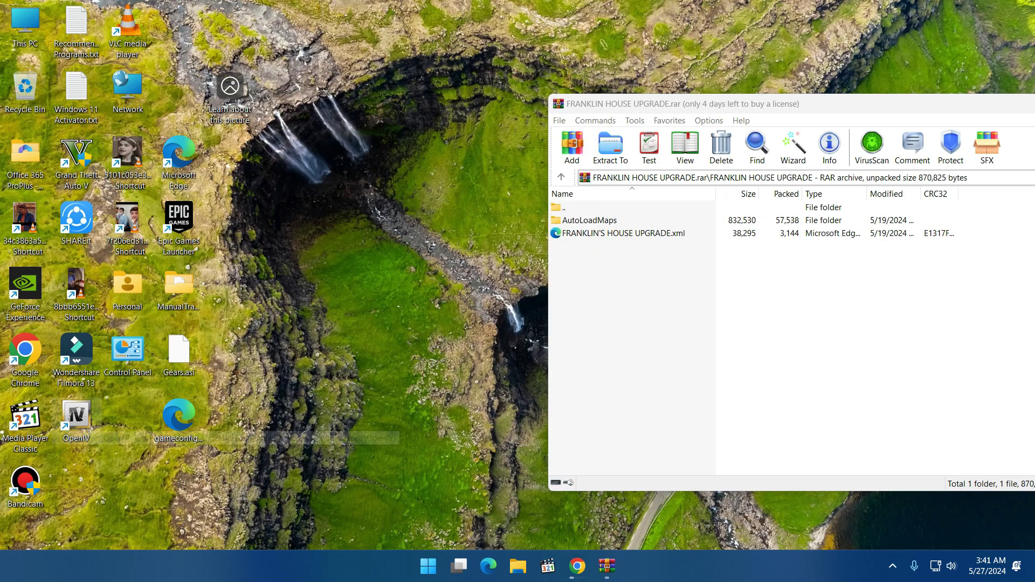
# Launch OpenIV for the Windows version of Grand Theft Auto V
pyautogui.doubleClick(76, 415)
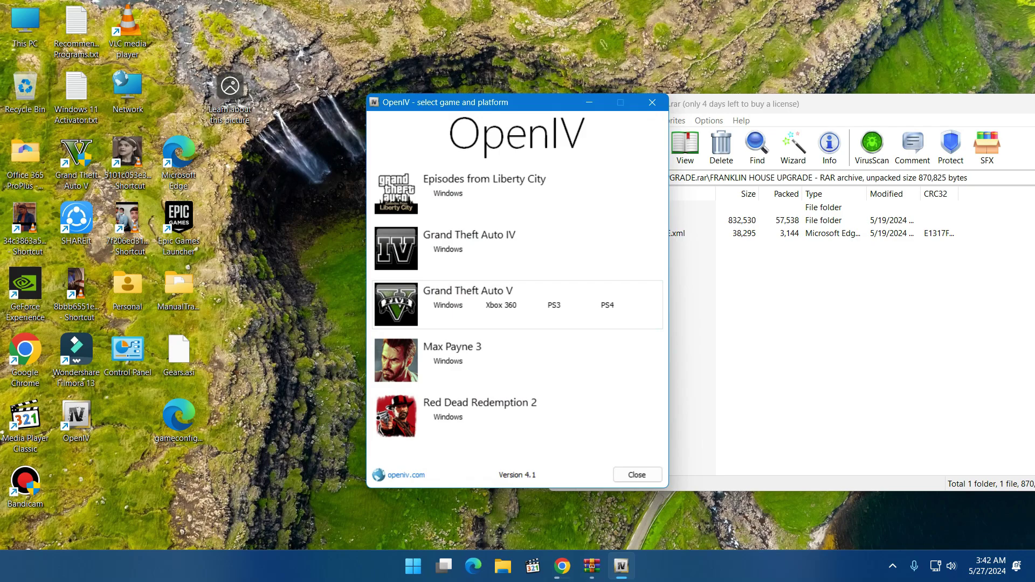
pyautogui.click(448, 305)
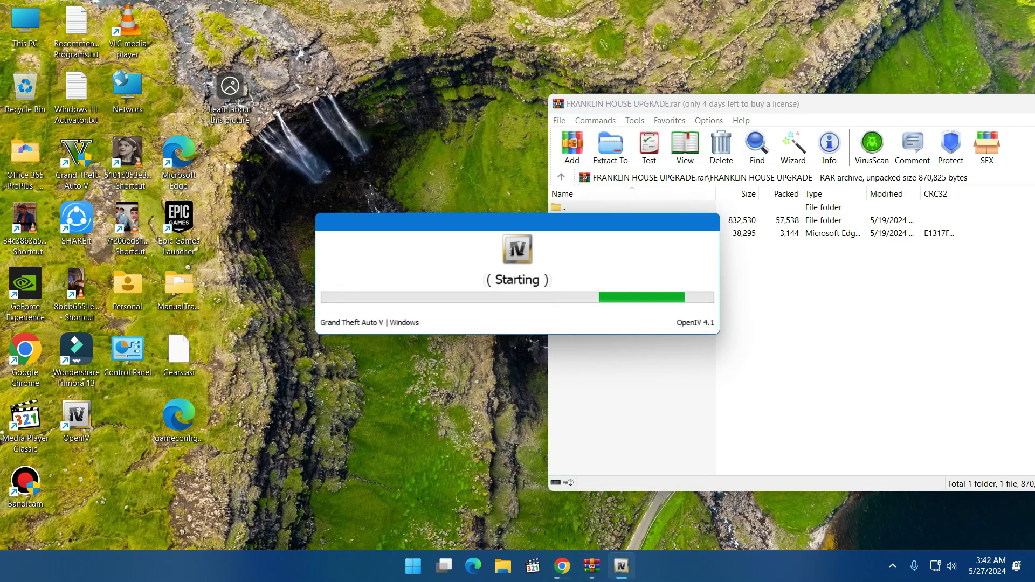
# Move the WinRAR window further aside, view the AutoLoadMaps folder's contents in the archive, and return to its parent folder
pyautogui.moveTo(841, 110); pyautogui.dragTo(991, 137)
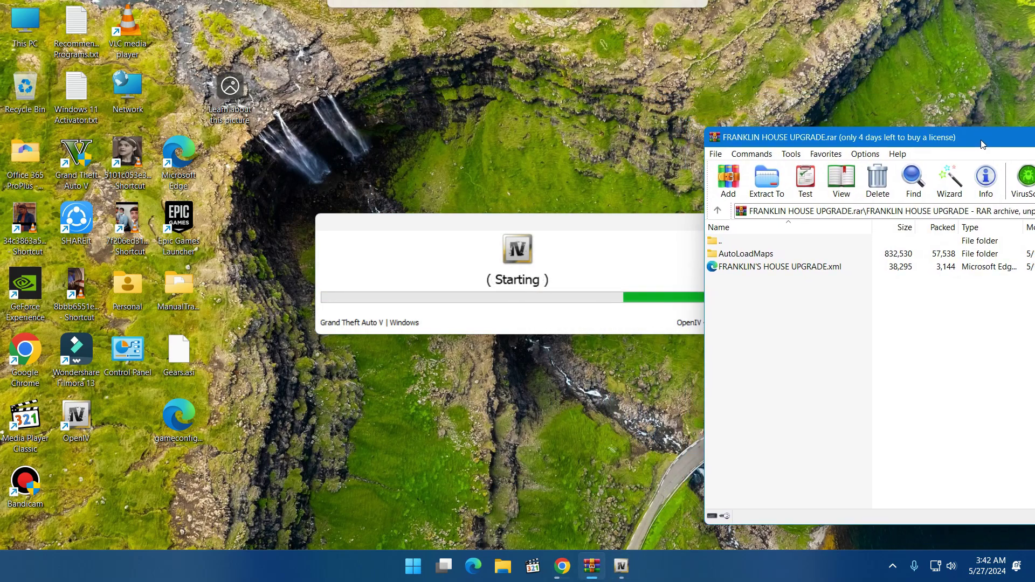
pyautogui.doubleClick(745, 253)
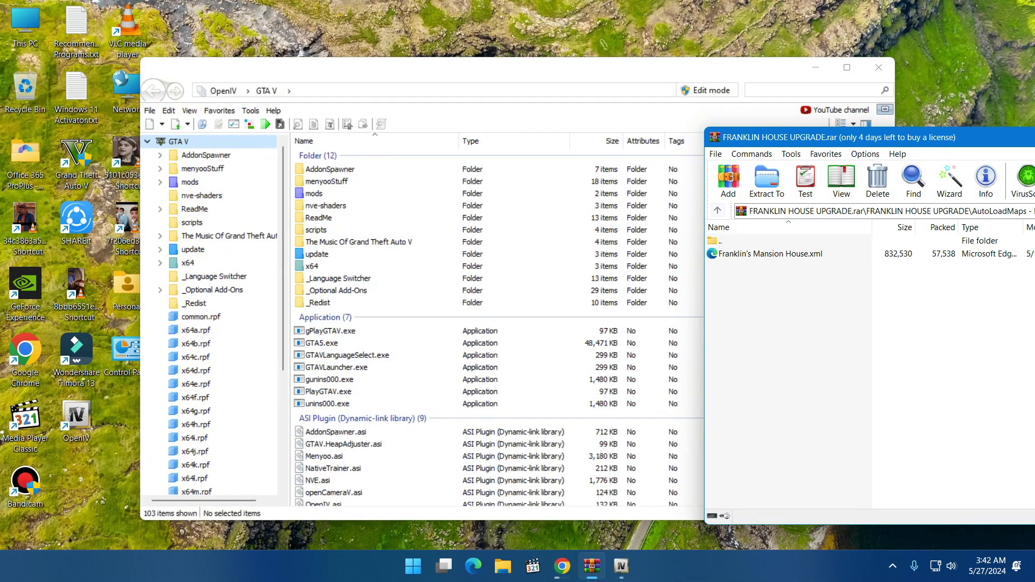
pyautogui.click(717, 210)
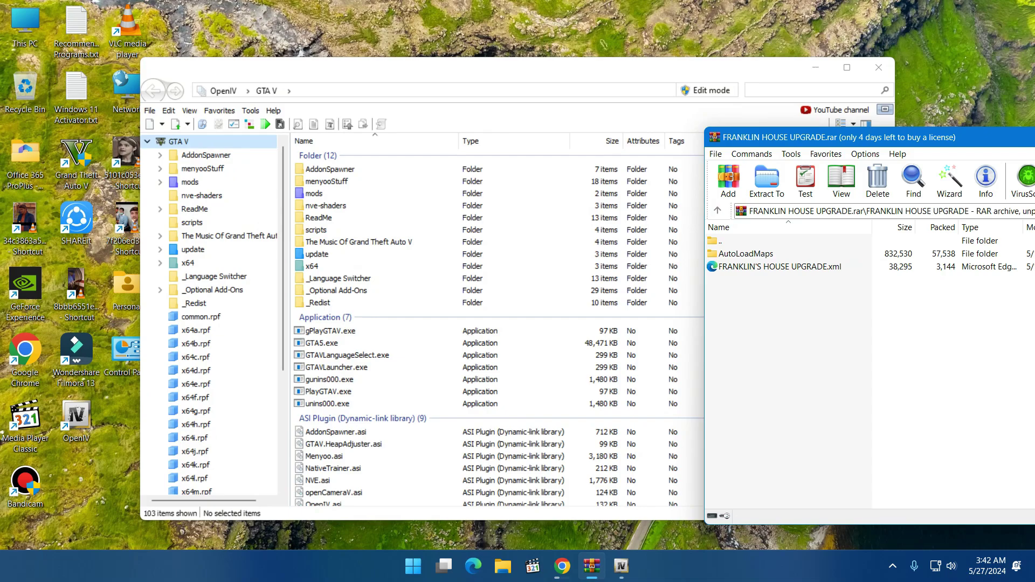
# Move the OpenIV window clear of the archive and enable Edit mode, accepting the editing warning
pyautogui.moveTo(607, 67); pyautogui.dragTo(492, 67)
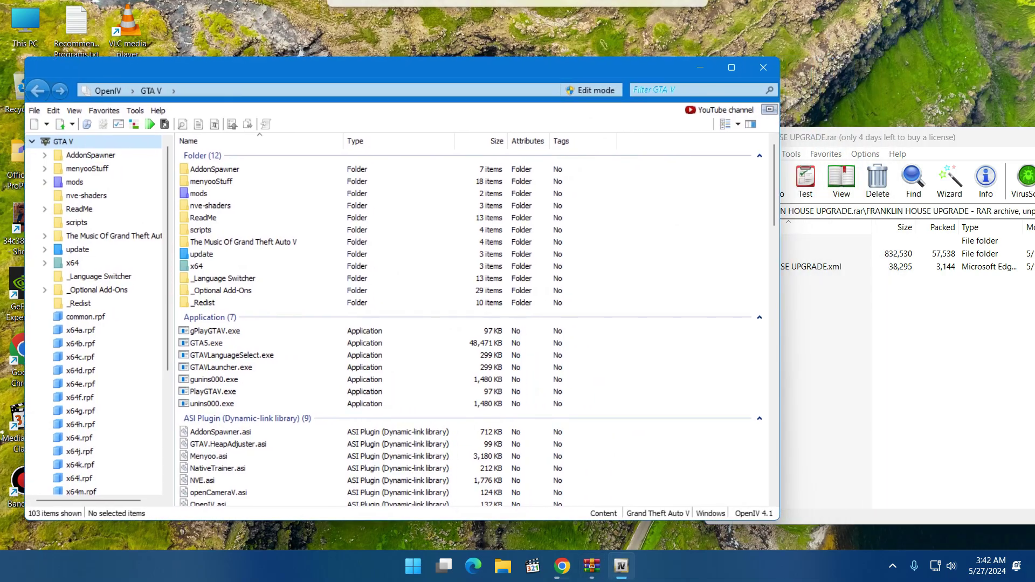
pyautogui.click(592, 90)
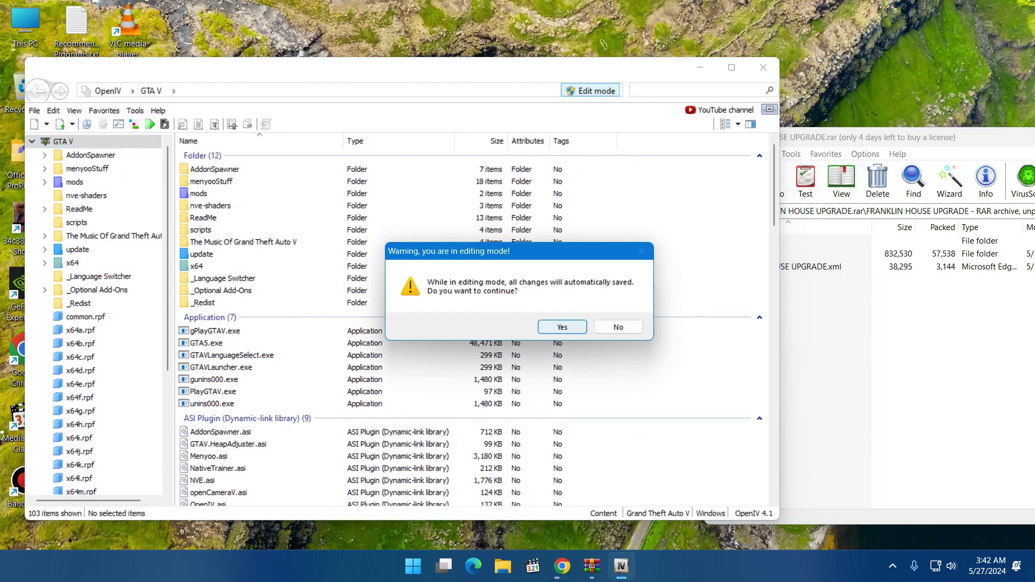
pyautogui.press('Return')
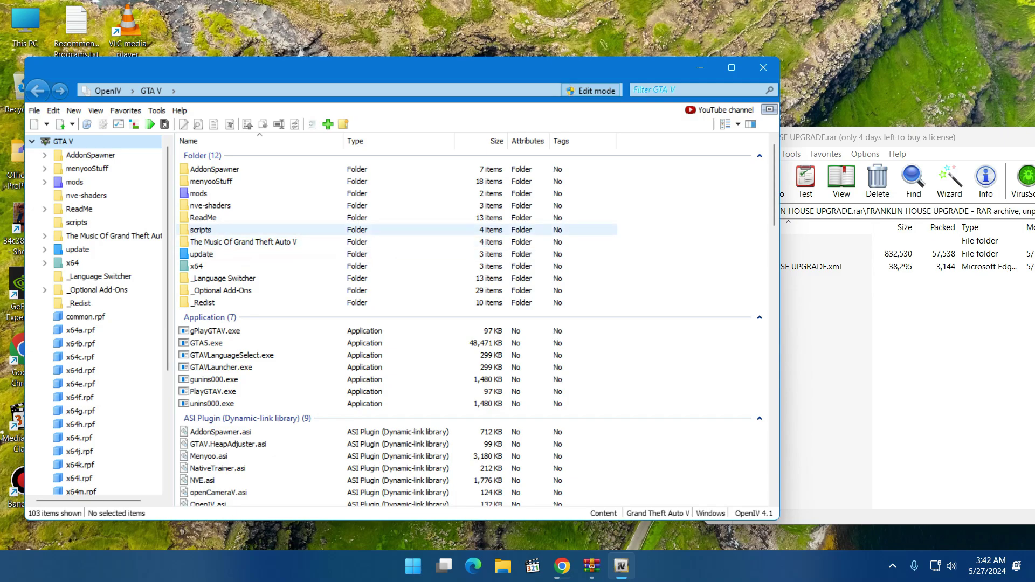
# Open the GTA V scripts folder in OpenIV and copy the AutoLoadMaps folder into it from the WinRAR archive
pyautogui.doubleClick(200, 230)
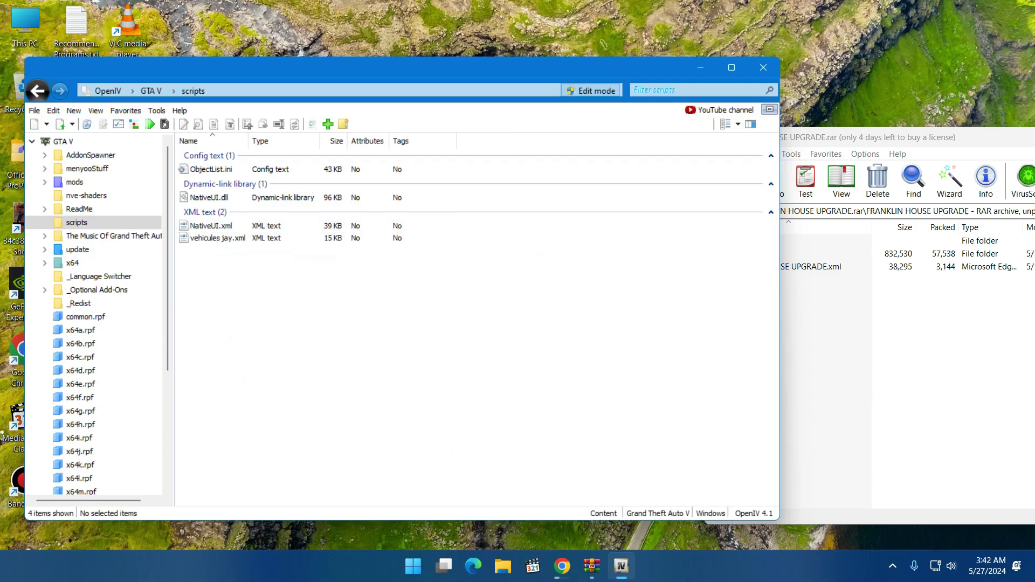
pyautogui.moveTo(884, 139); pyautogui.dragTo(942, 150)
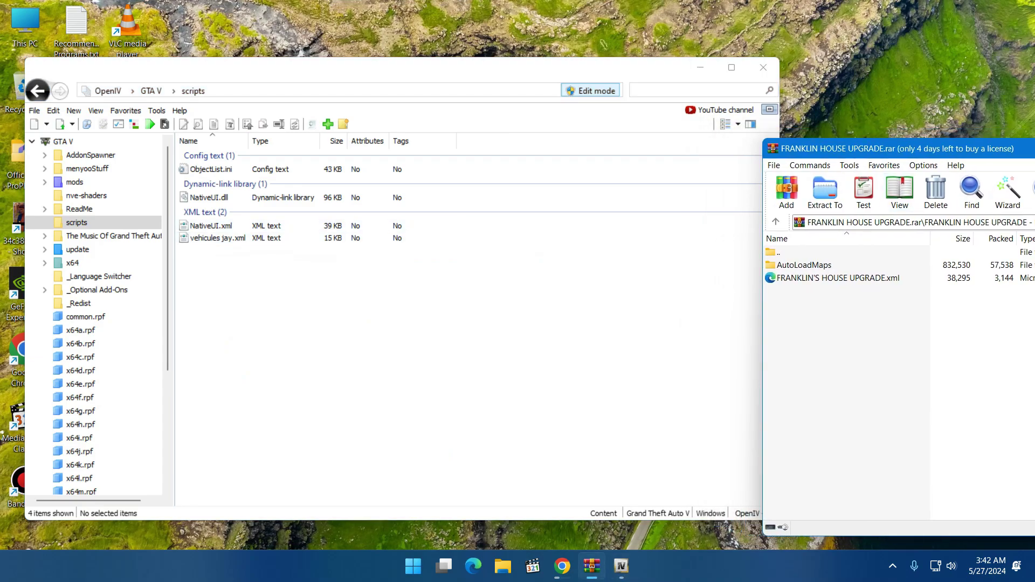
pyautogui.click(803, 265)
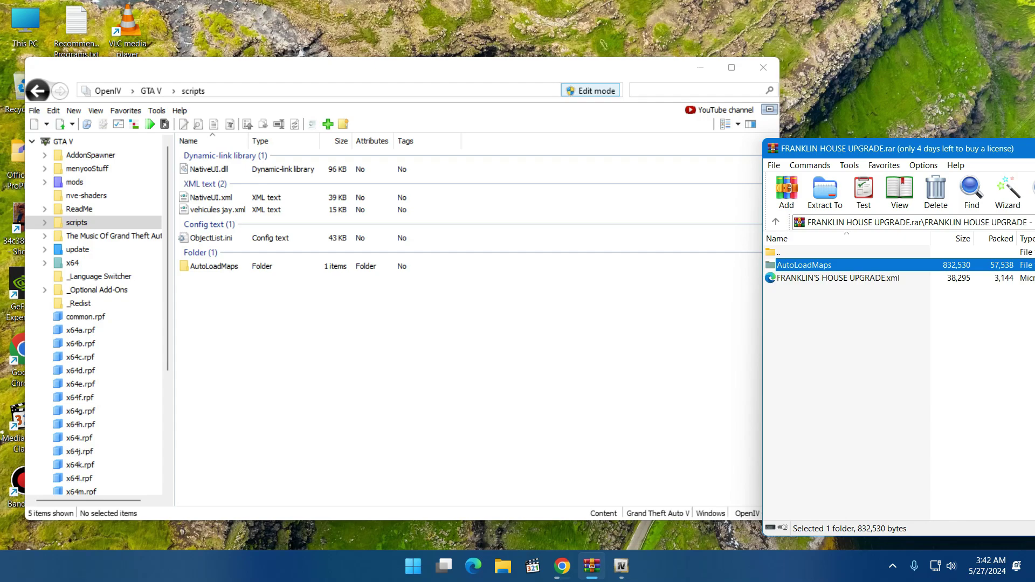
pyautogui.hotkey('alt', 'Tab')
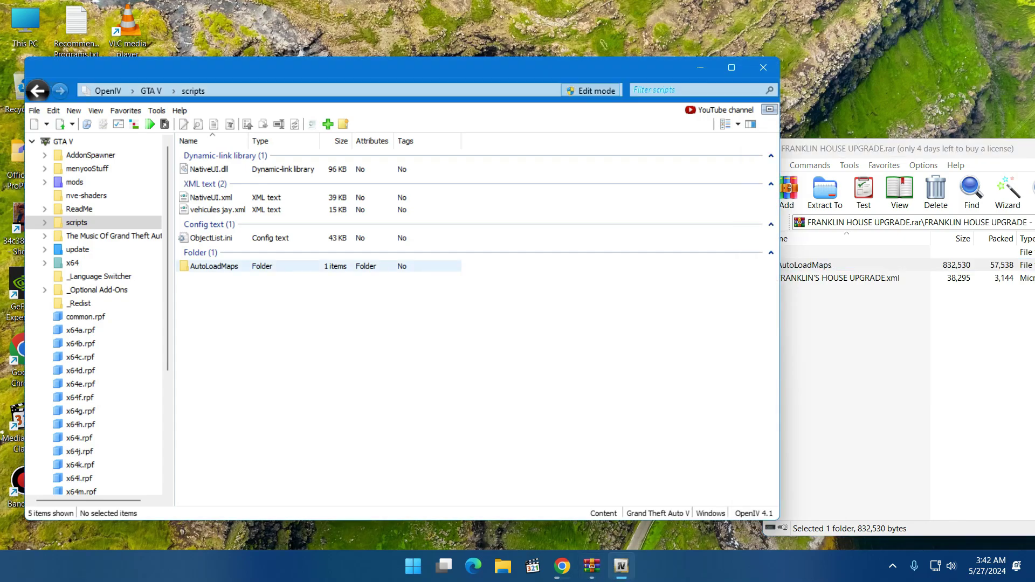
# Open the GTA V menyooStuff\Spooner folder in OpenIV and copy FRANKLIN'S HOUSE UPGRADE.xml into it from the archive
pyautogui.click(37, 91)
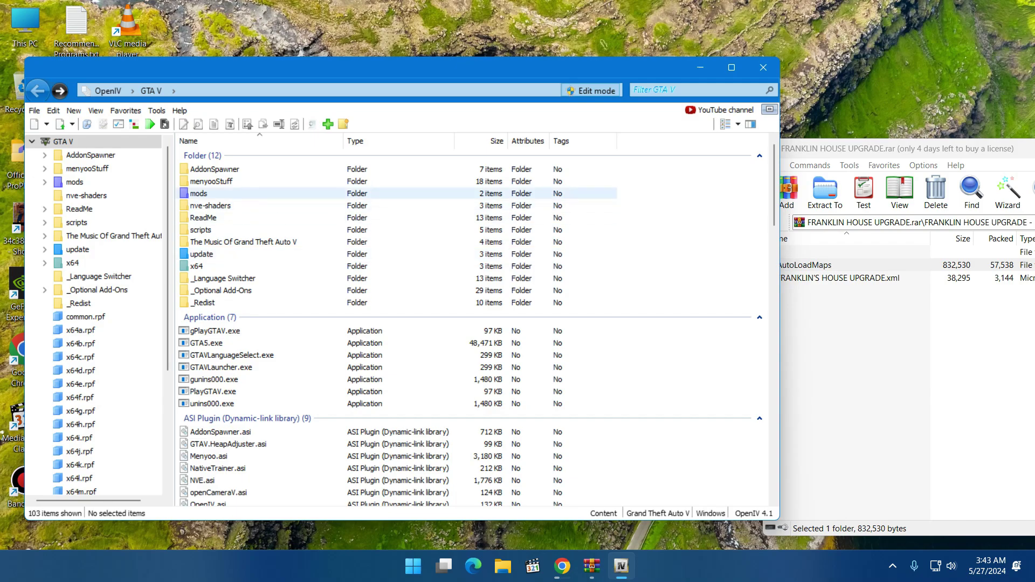
pyautogui.doubleClick(211, 181)
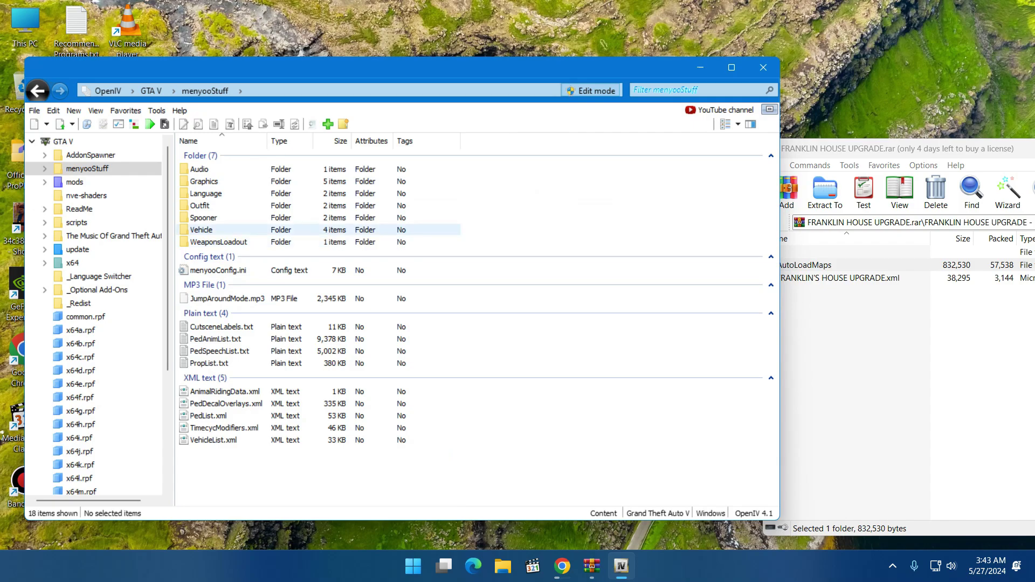
pyautogui.doubleClick(203, 218)
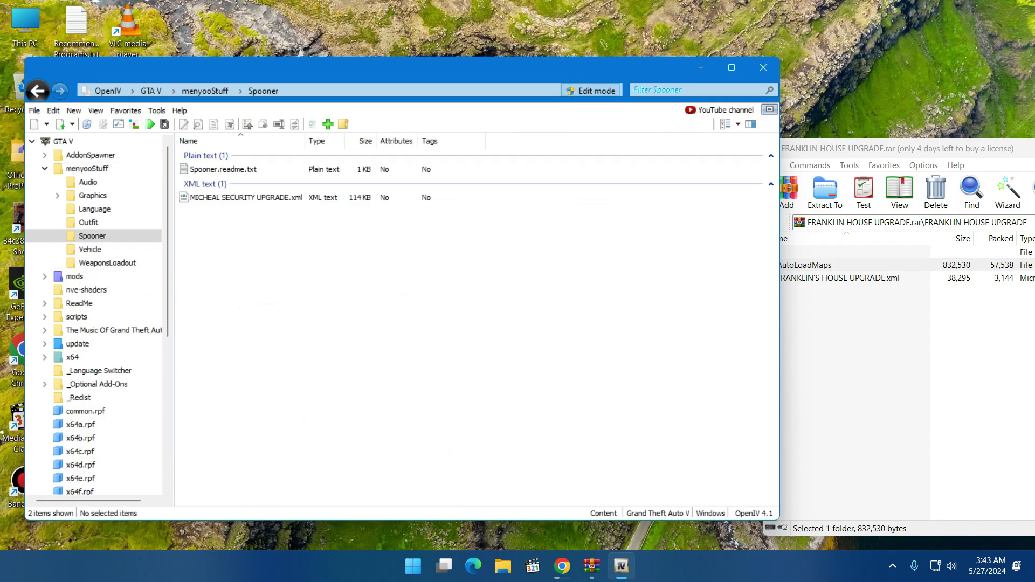
pyautogui.click(857, 334)
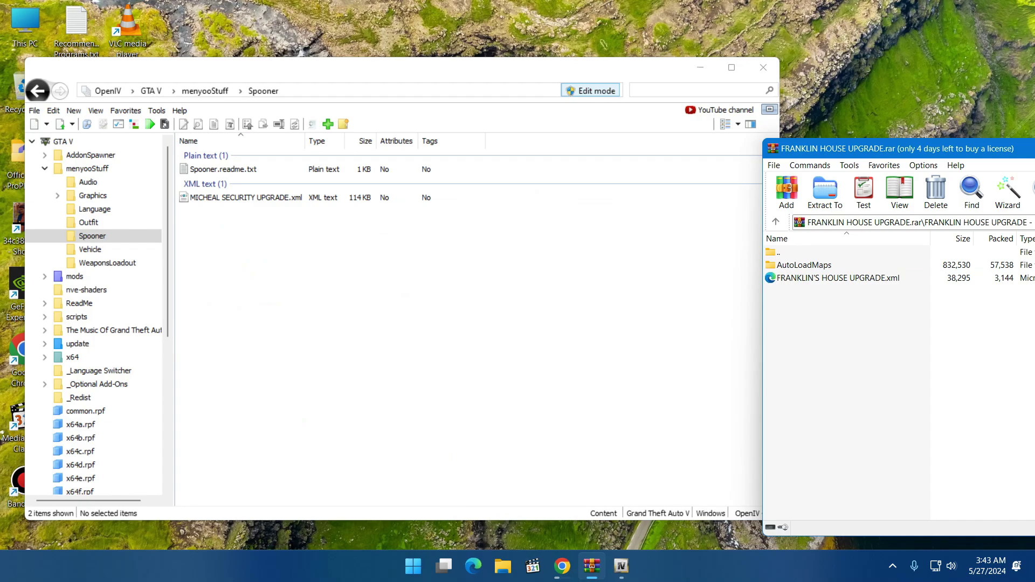
pyautogui.click(838, 277)
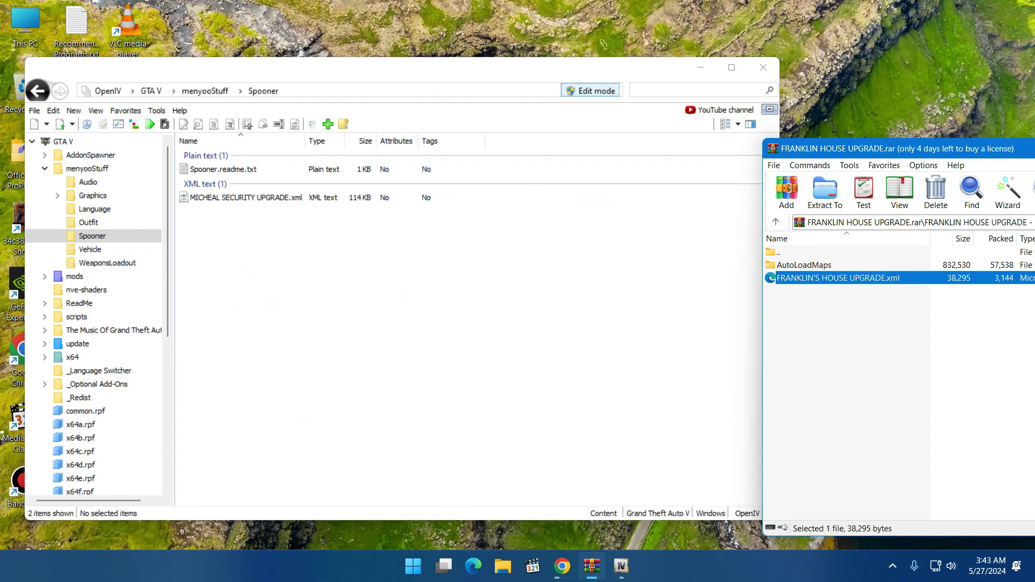
pyautogui.hotkey('alt', 'Tab')
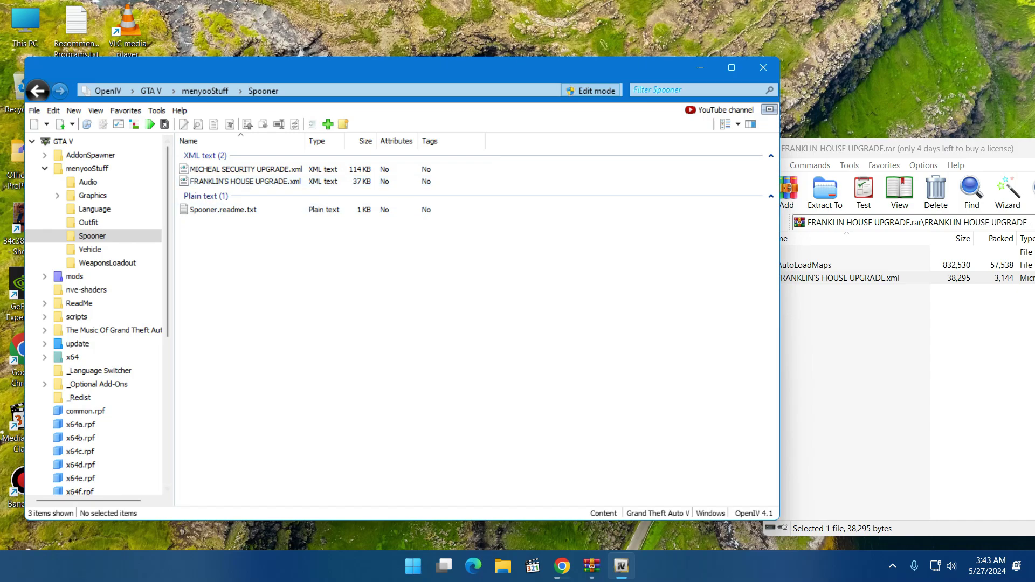
# Close the FRANKLIN HOUSE UPGRADE.rar archive and the OpenIV window, and refresh the desktop
pyautogui.moveTo(1010, 149); pyautogui.dragTo(431, 145)
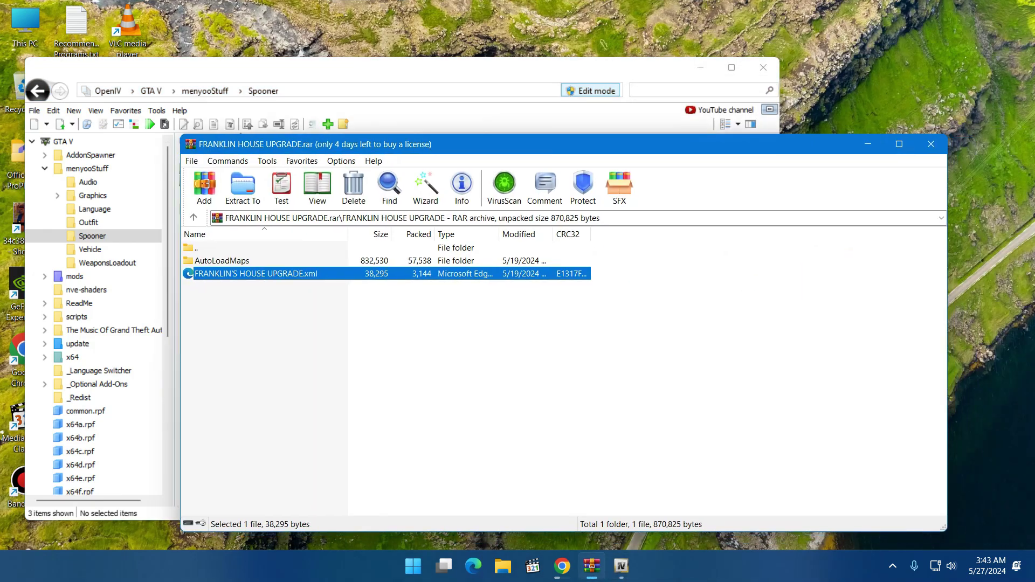
pyautogui.click(922, 145)
pyautogui.rightClick(857, 191)
pyautogui.click(903, 247)
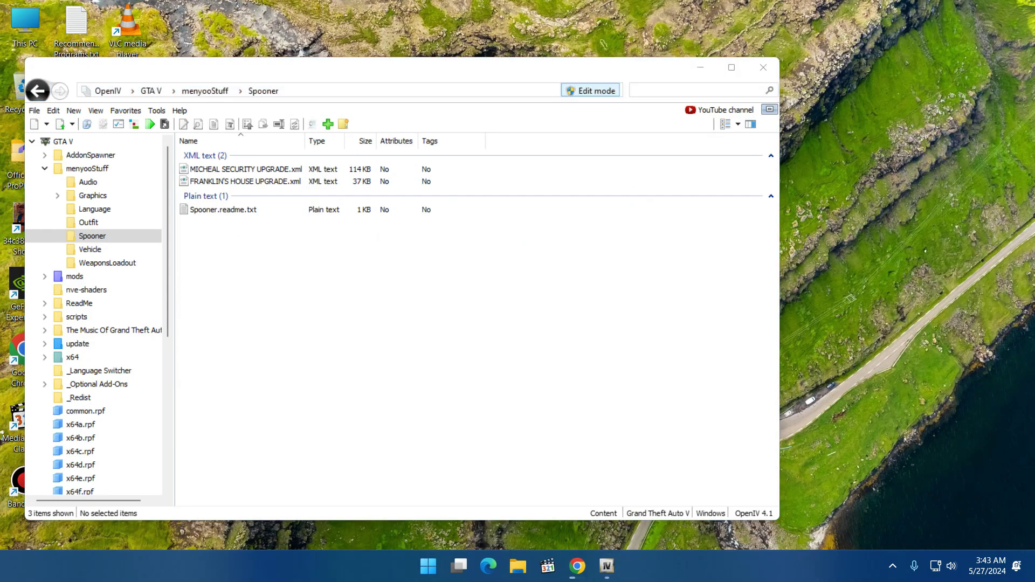
pyautogui.click(762, 67)
pyautogui.rightClick(554, 238)
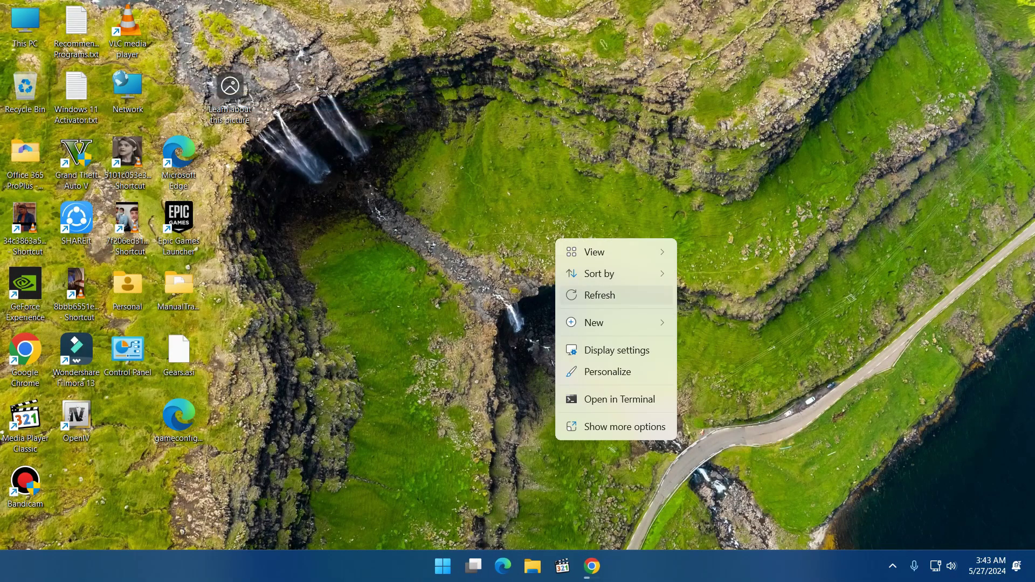
pyautogui.click(600, 294)
pyautogui.rightClick(587, 126)
pyautogui.click(632, 184)
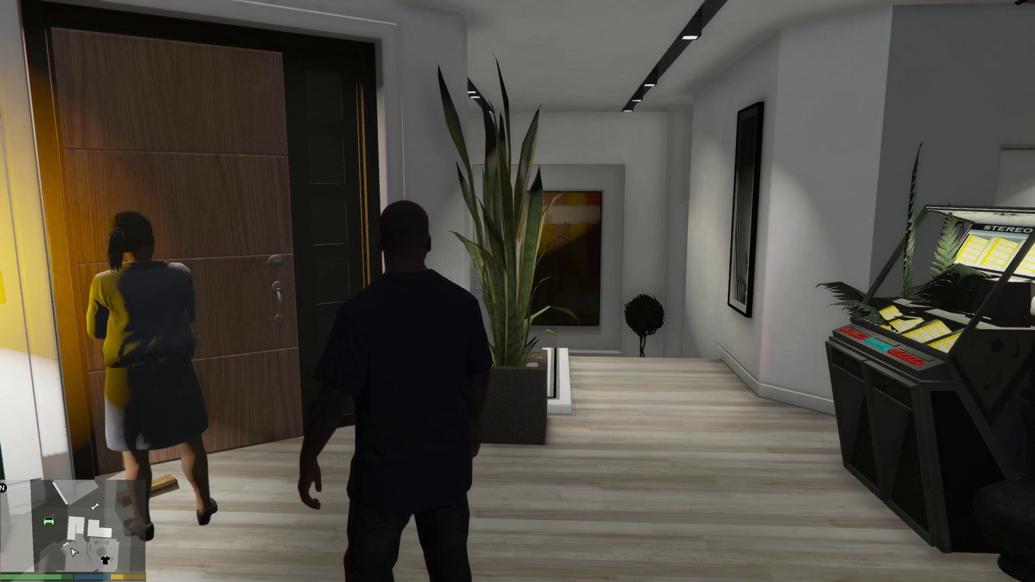
# Open the Menyoo trainer in Grand Theft Auto V and enter its Time Options
pyautogui.moveTo(517, 291)
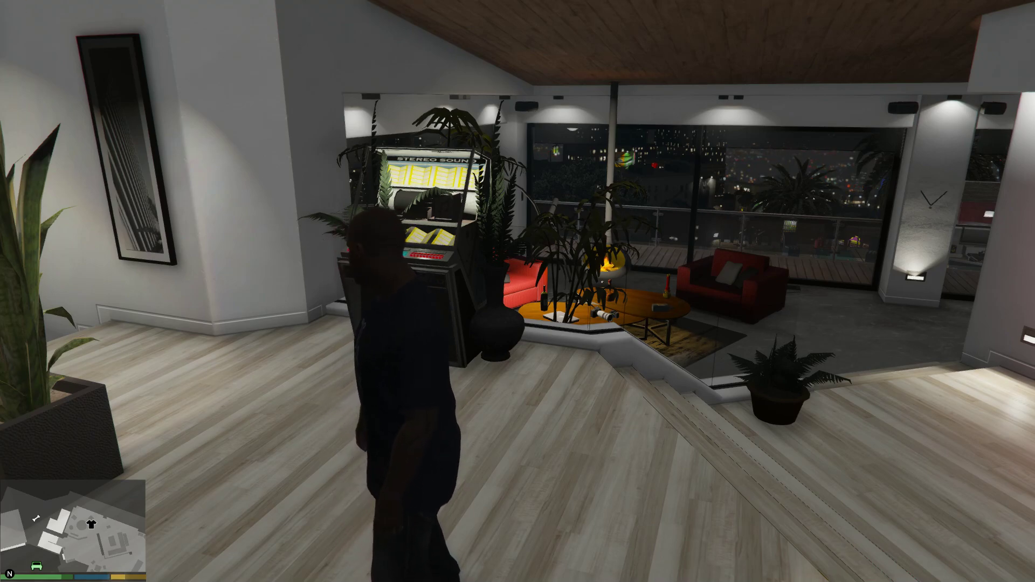
pyautogui.press('F8')
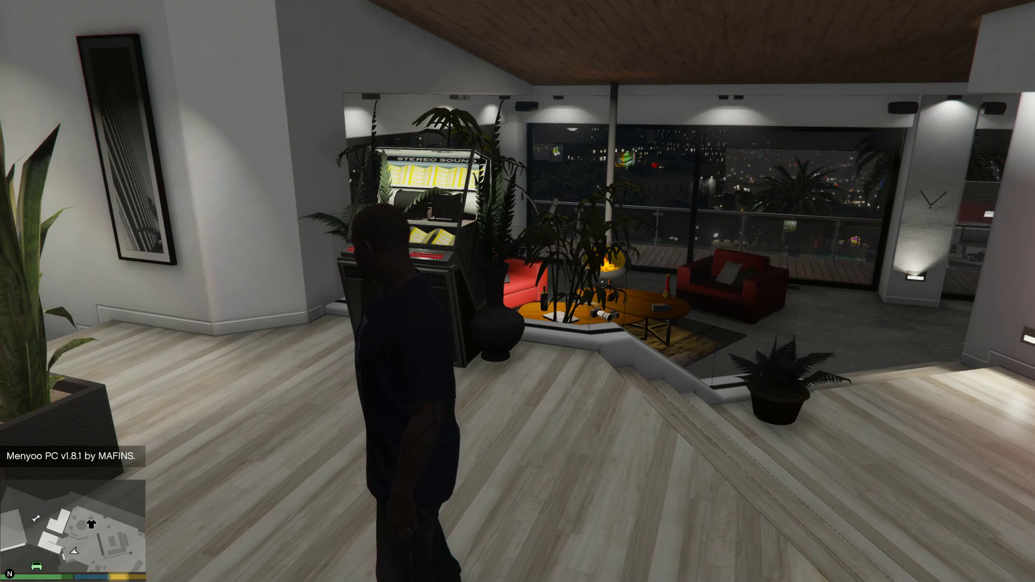
pyautogui.press('Down')
pyautogui.press('Down')
pyautogui.press('Down')
pyautogui.press('Down')
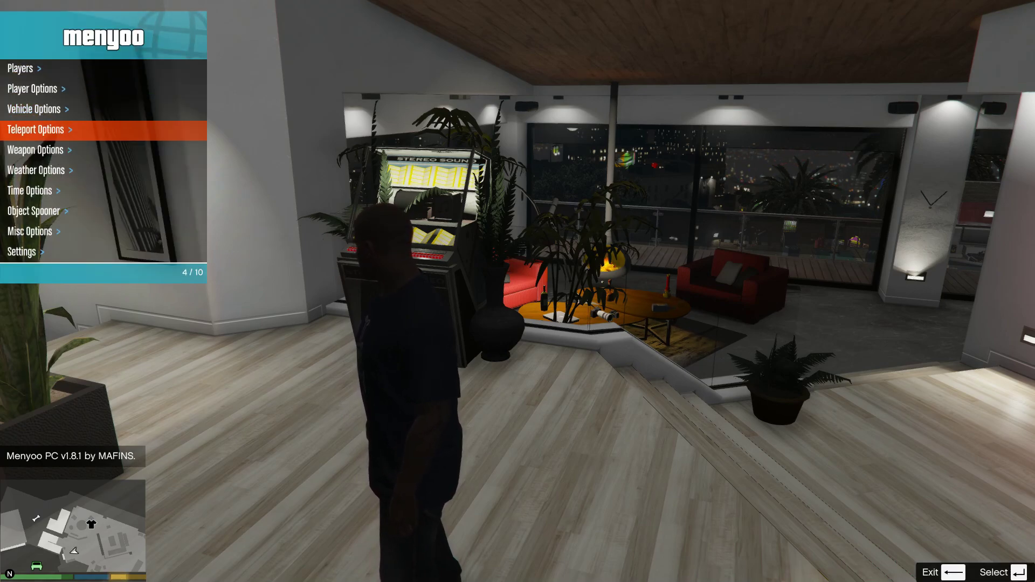
pyautogui.press('Down')
pyautogui.press('Down')
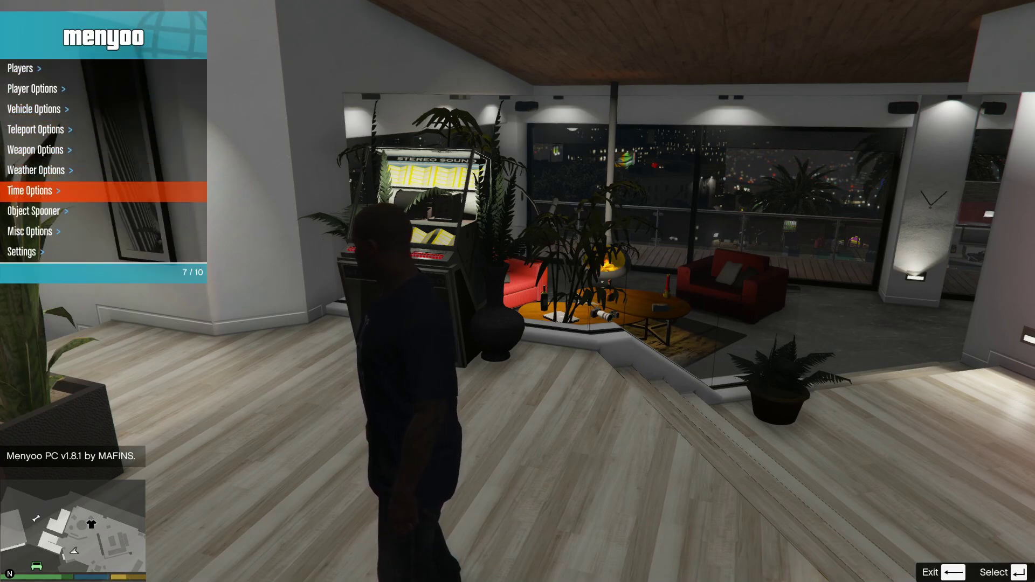
pyautogui.press('Return')
# Set the in-game hour to 14
pyautogui.press('Down')
pyautogui.press('Down')
pyautogui.press('Down')
pyautogui.press('Down')
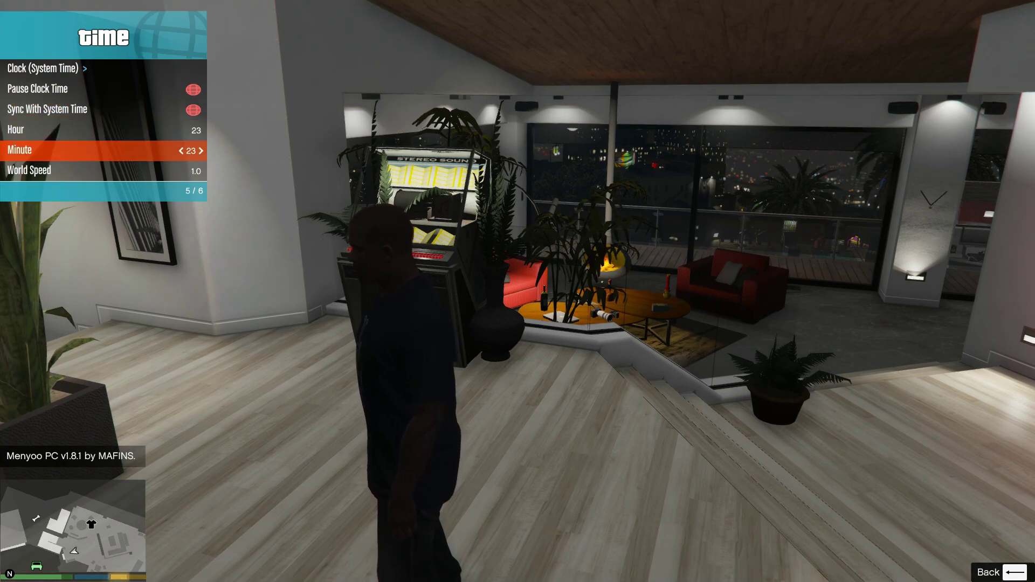
pyautogui.press('Up')
pyautogui.press('Right')
pyautogui.press('Right')
pyautogui.press('Right')
pyautogui.press('Right')
pyautogui.press('Right')
pyautogui.press('Right')
pyautogui.press('Right')
pyautogui.press('Right')
pyautogui.press('Right')
pyautogui.press('Right')
pyautogui.press('Right')
pyautogui.press('Right')
pyautogui.press('Right')
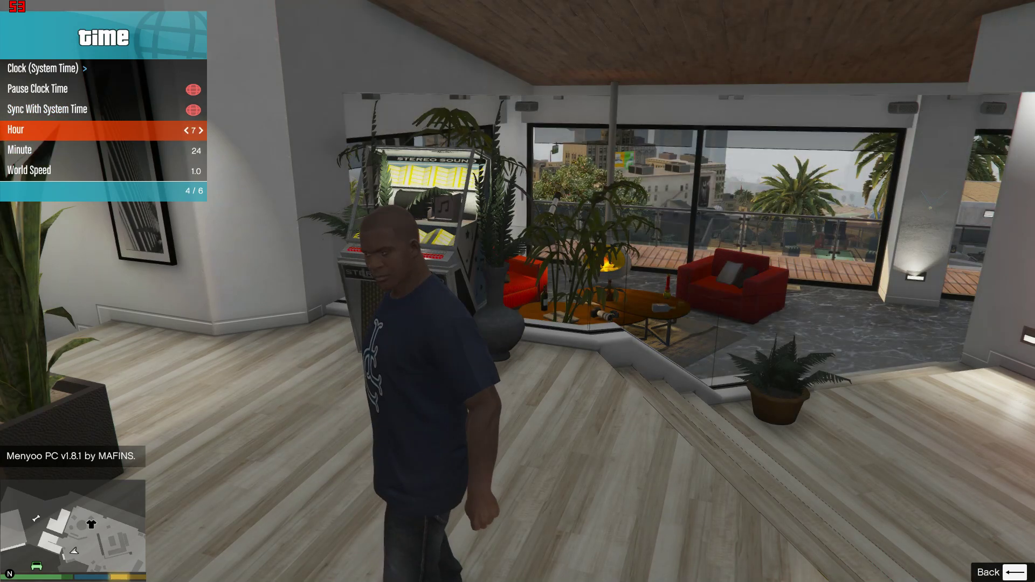
pyautogui.press('Right')
pyautogui.press('Right')
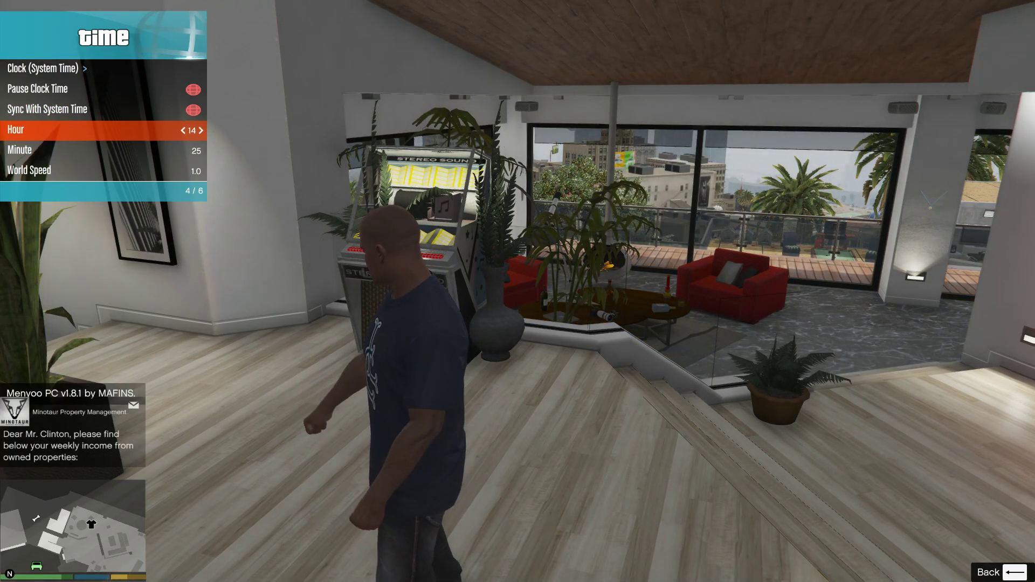
# Enable Pause Clock Time and return to the main Menyoo list
pyautogui.press('Up')
pyautogui.press('Up')
pyautogui.press('Return')
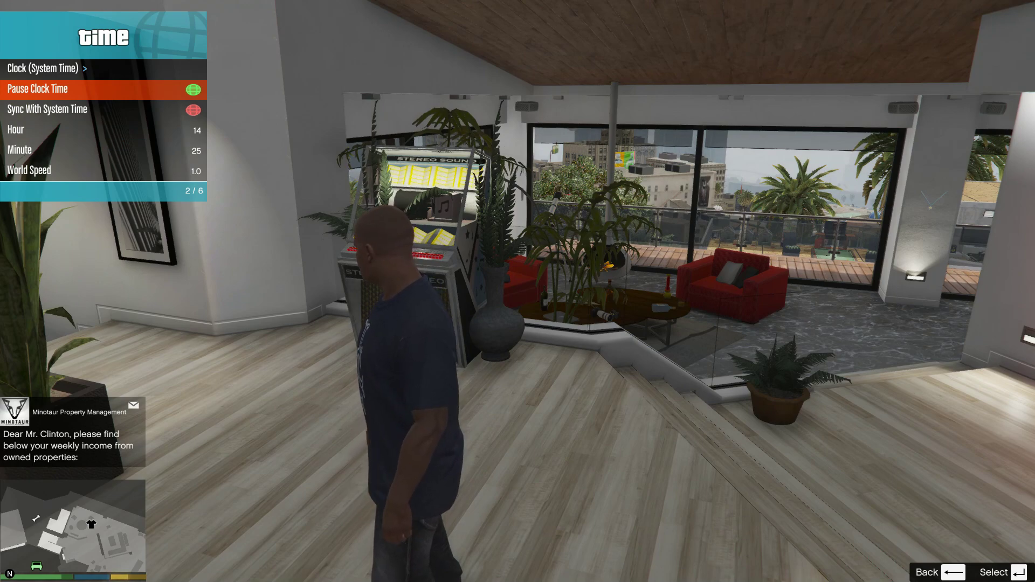
pyautogui.press('BackSpace')
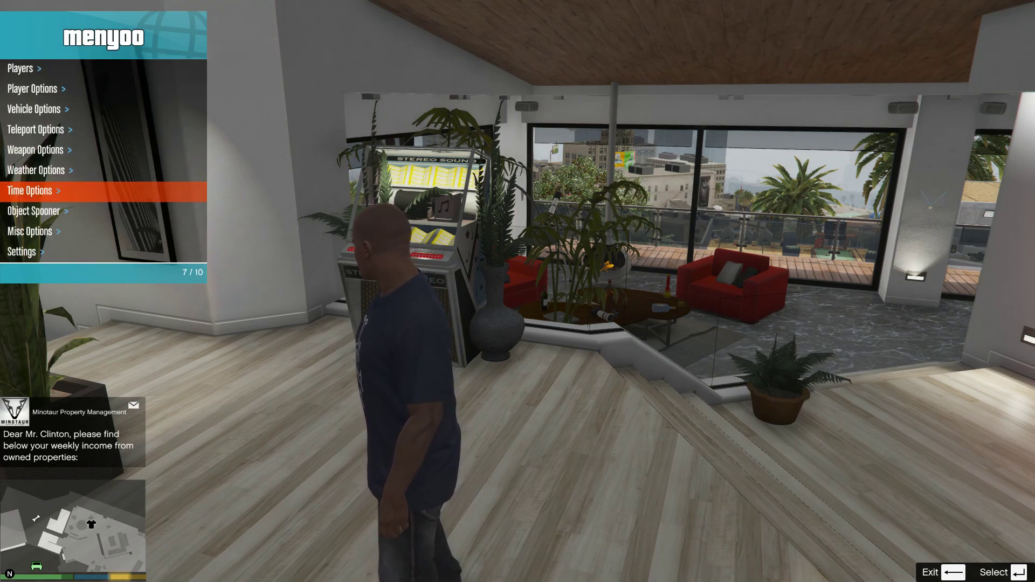
# Set the in-game weather to ExtraSunny and close the Menyoo trainer
pyautogui.press('Up')
pyautogui.press('Return')
pyautogui.press('Down')
pyautogui.press('Return')
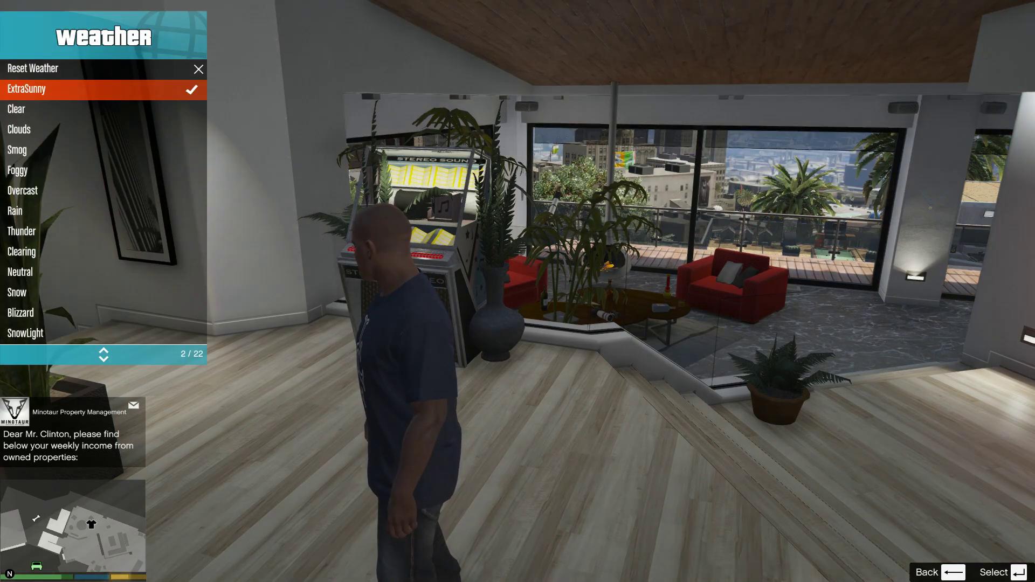
pyautogui.press('F8')
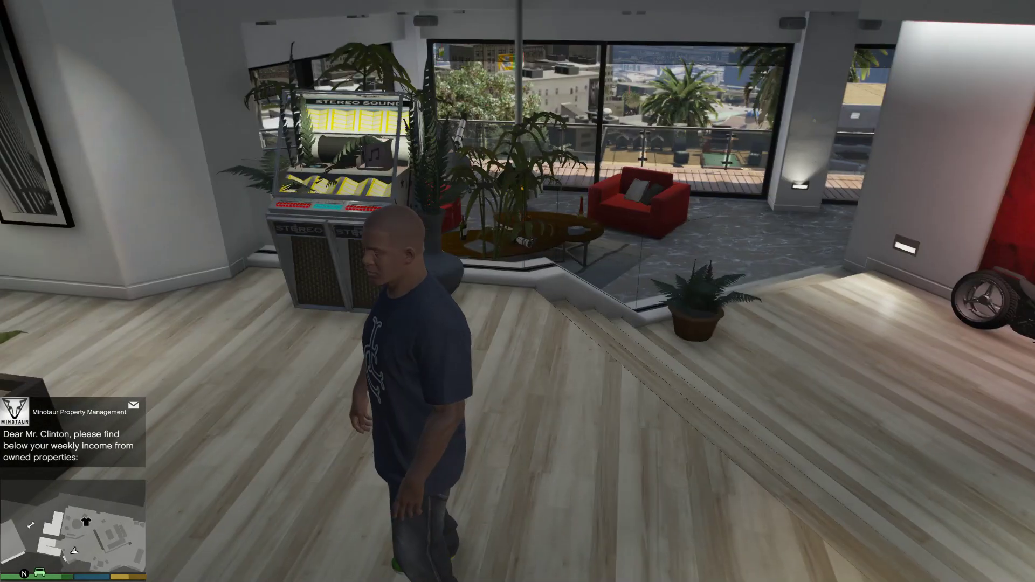
pyautogui.press('w')
pyautogui.press('w')
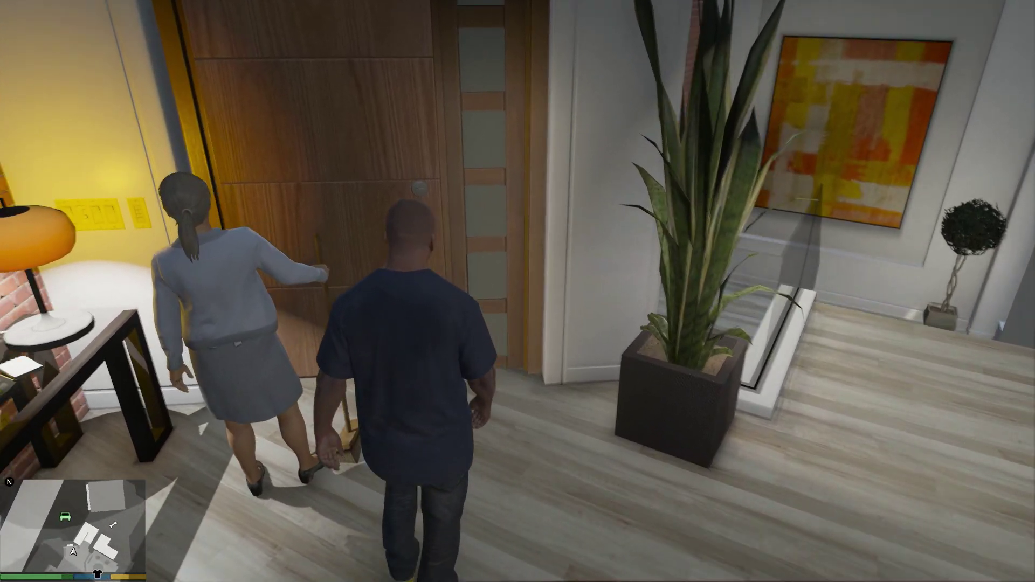
pyautogui.press('w')
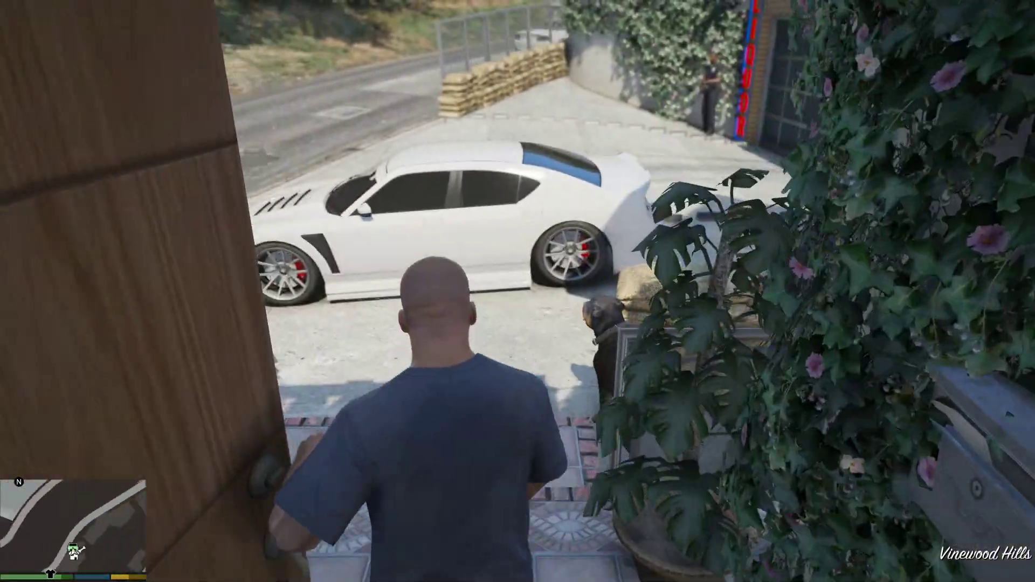
pyautogui.press('w')
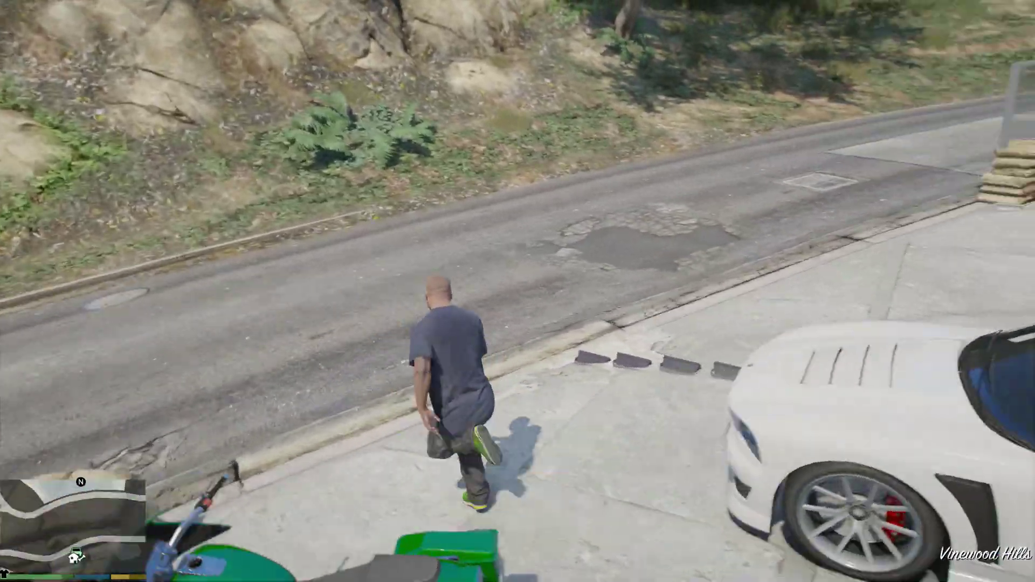